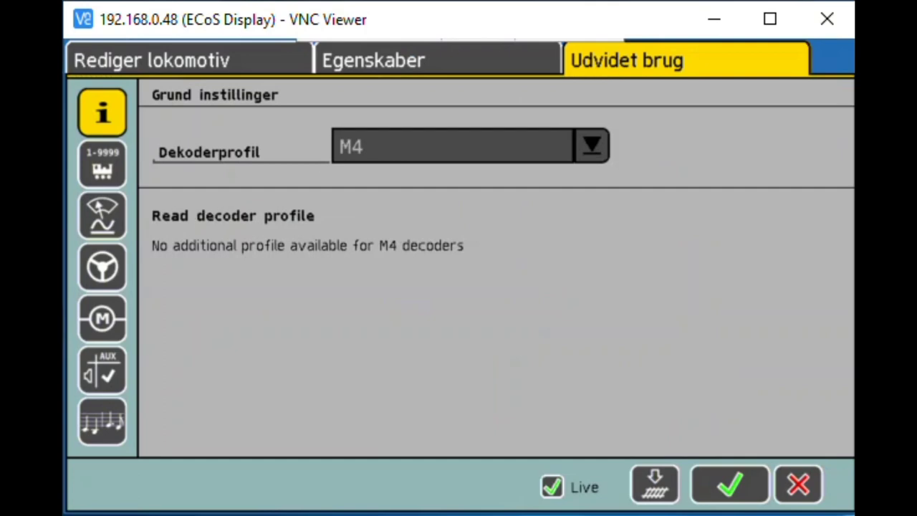
# - Set the locomotive decoder's maximum speed (Max hastighed) to 90 in the driving control settings
pyautogui.click(109, 267)
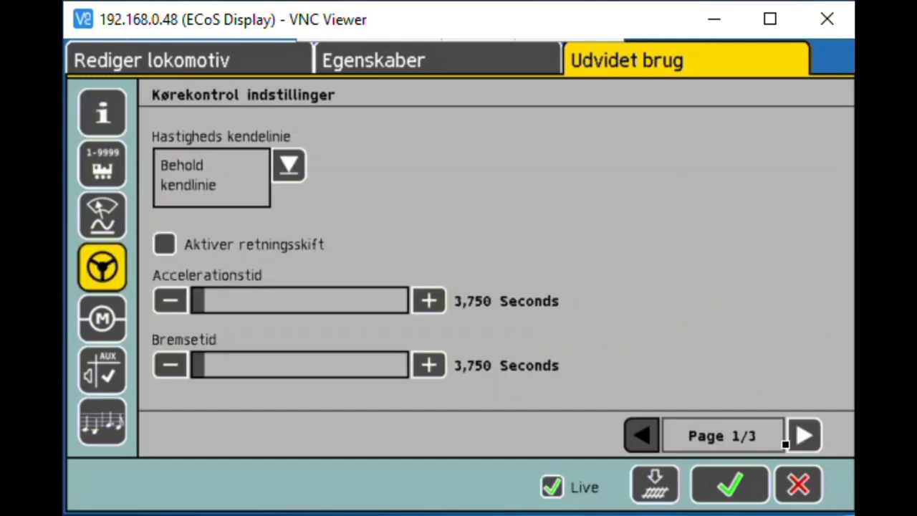
pyautogui.click(804, 437)
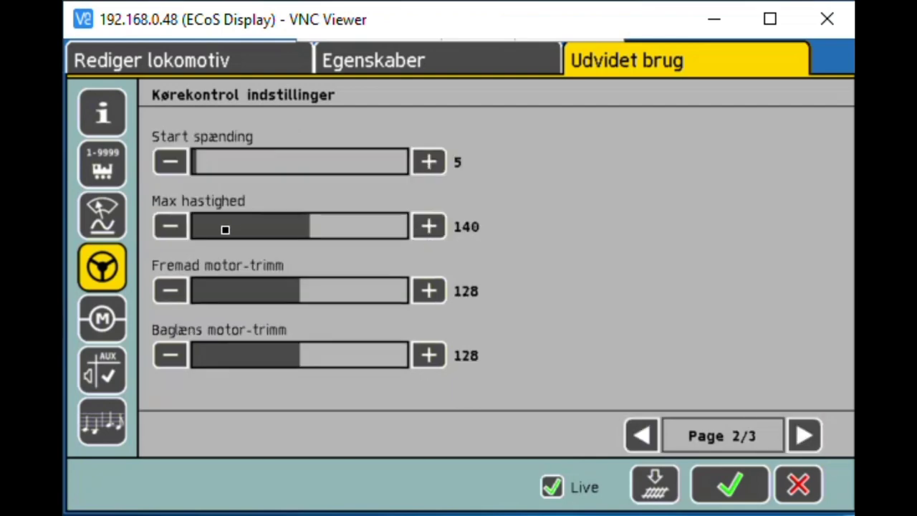
pyautogui.click(170, 227)
pyautogui.click(170, 227)
pyautogui.click(170, 227)
pyautogui.click(169, 227)
pyautogui.click(170, 227)
pyautogui.click(170, 227)
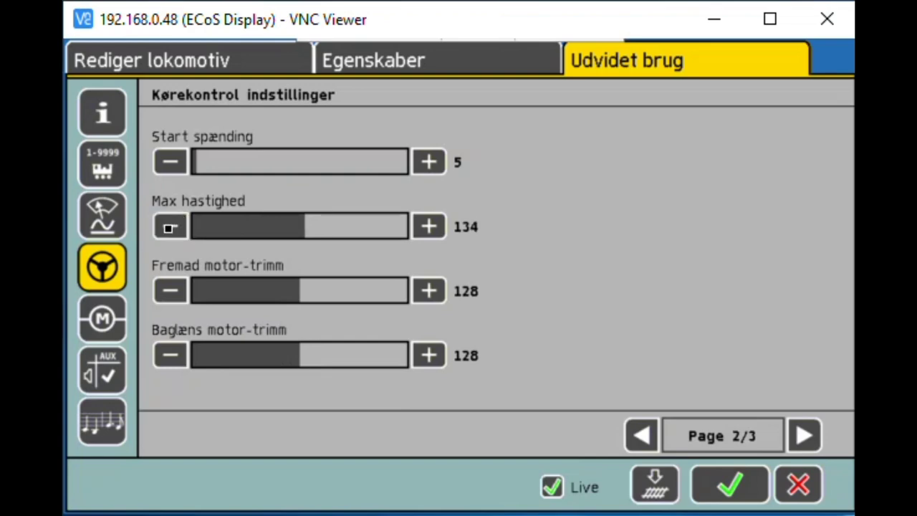
pyautogui.click(281, 225)
pyautogui.click(267, 228)
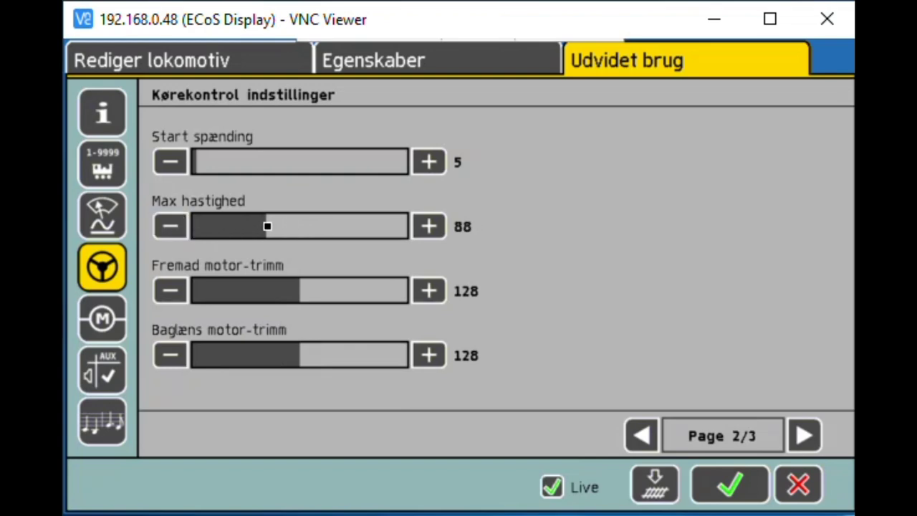
pyautogui.click(430, 228)
pyautogui.click(430, 228)
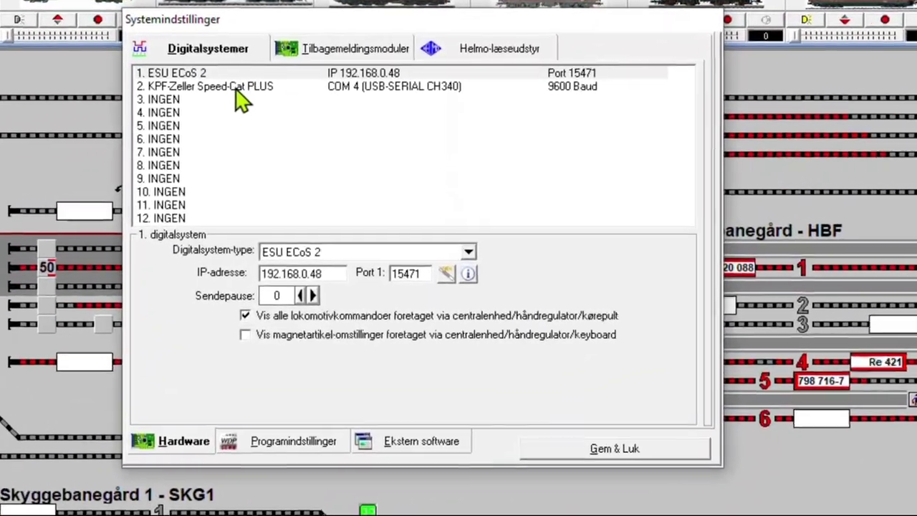
# - Examine the digital system type and COM port choices for the KPF-Zeller Speed-Cat PLUS entry
pyautogui.click(264, 99)
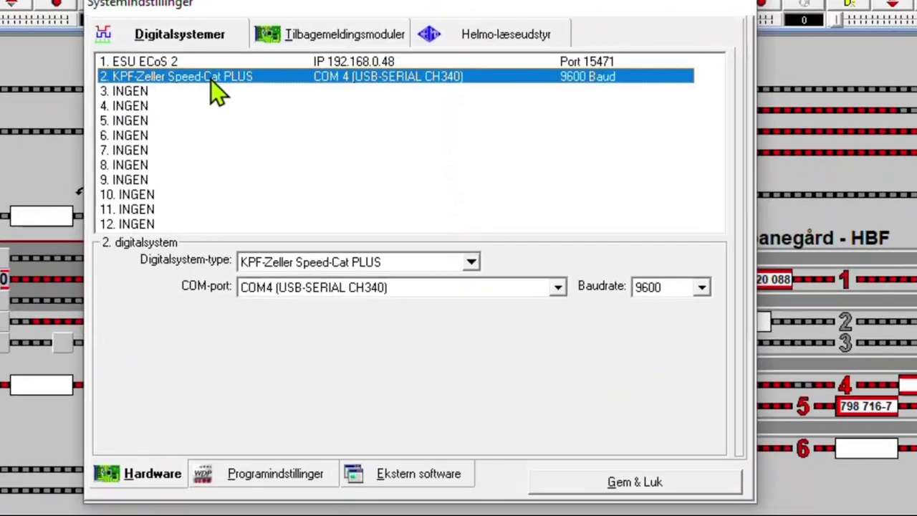
pyautogui.click(472, 263)
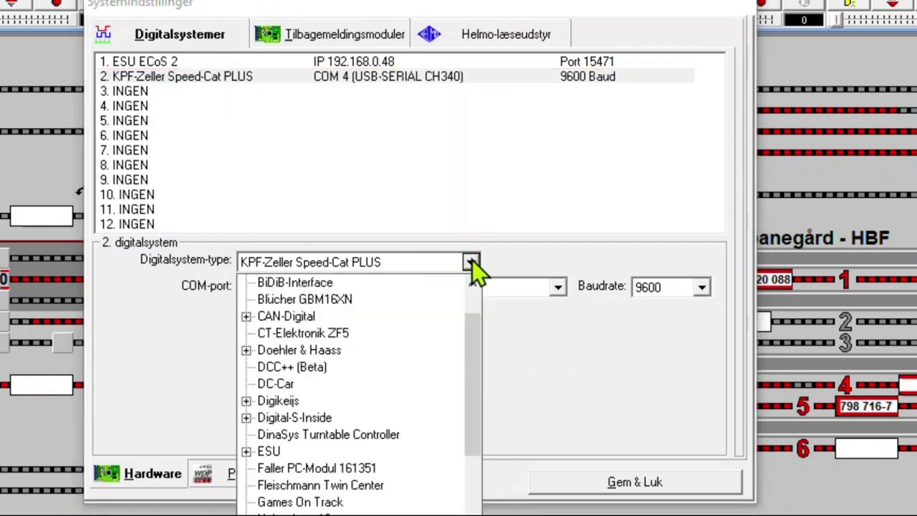
pyautogui.click(472, 263)
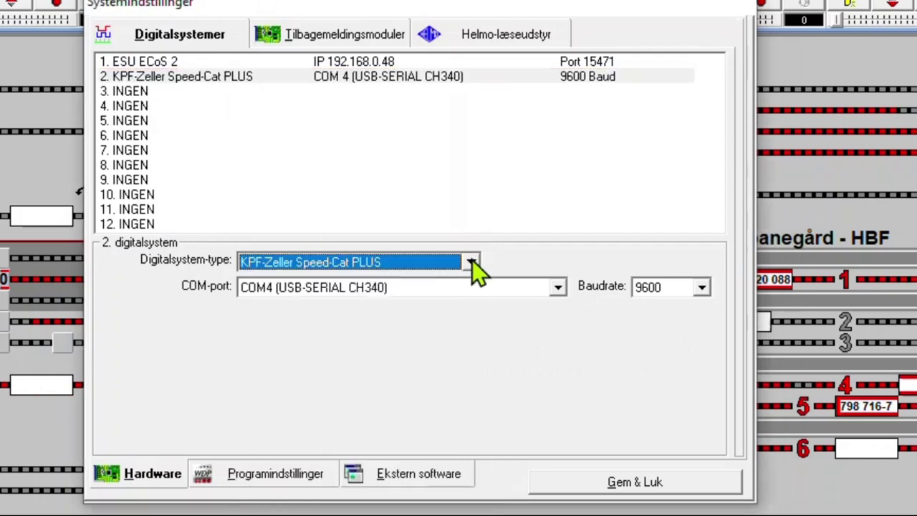
pyautogui.click(559, 288)
pyautogui.click(558, 289)
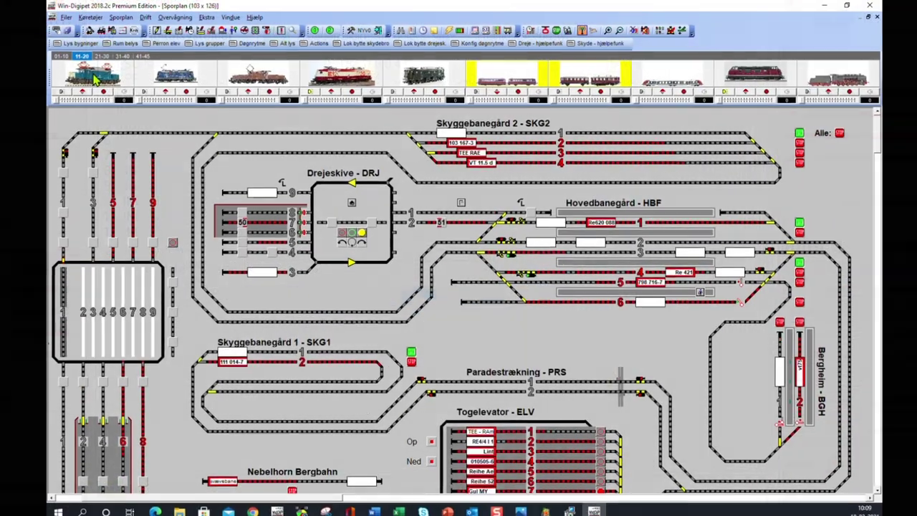
# - Open the speed profile measurement for locomotive BR 194 17 from its locomotive controller
pyautogui.click(113, 83)
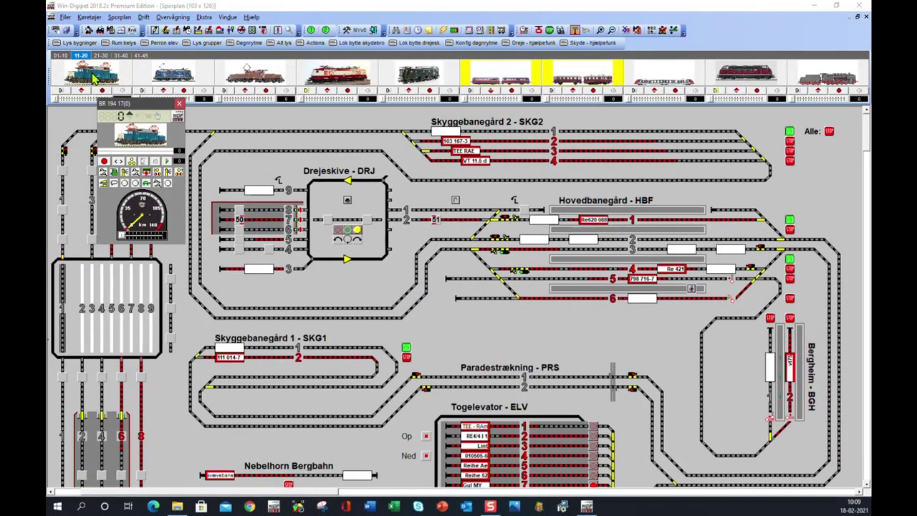
pyautogui.click(179, 117)
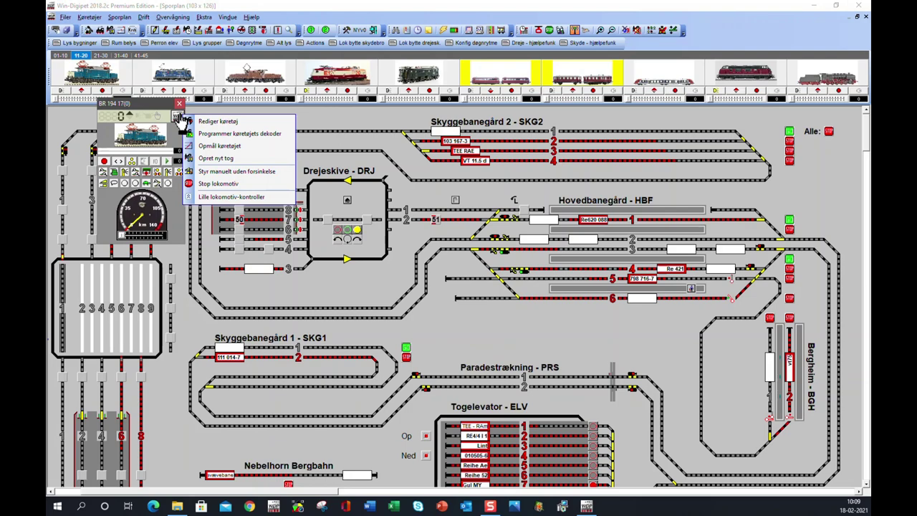
pyautogui.click(220, 146)
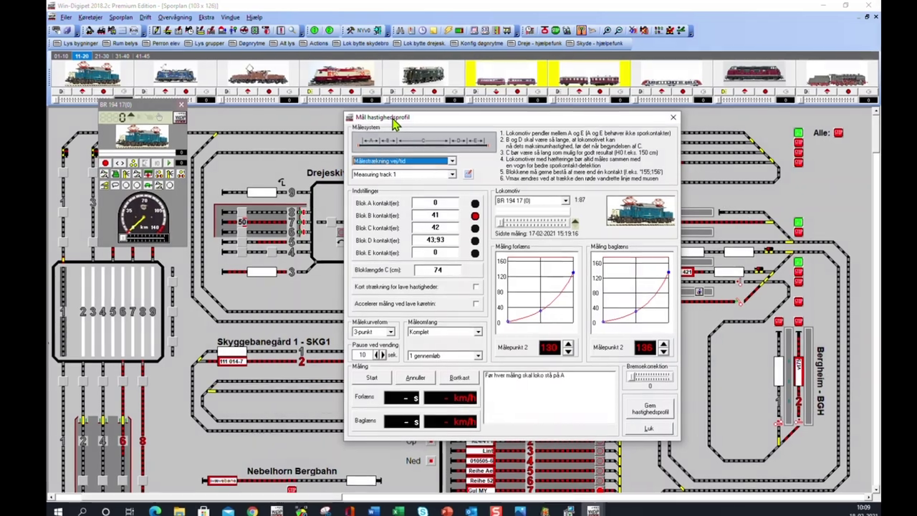
pyautogui.moveTo(379, 119); pyautogui.dragTo(336, 111)
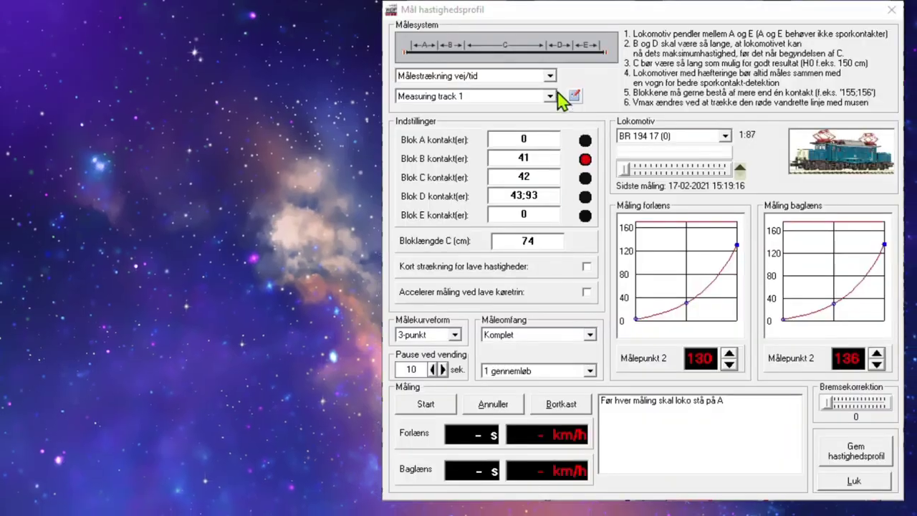
# - Set the measuring system to 2.KPF-Zeller Speed-Cat PLUS with the Præcision-hastighedssensor and the measuring curve form to 15-punkt
pyautogui.click(401, 149)
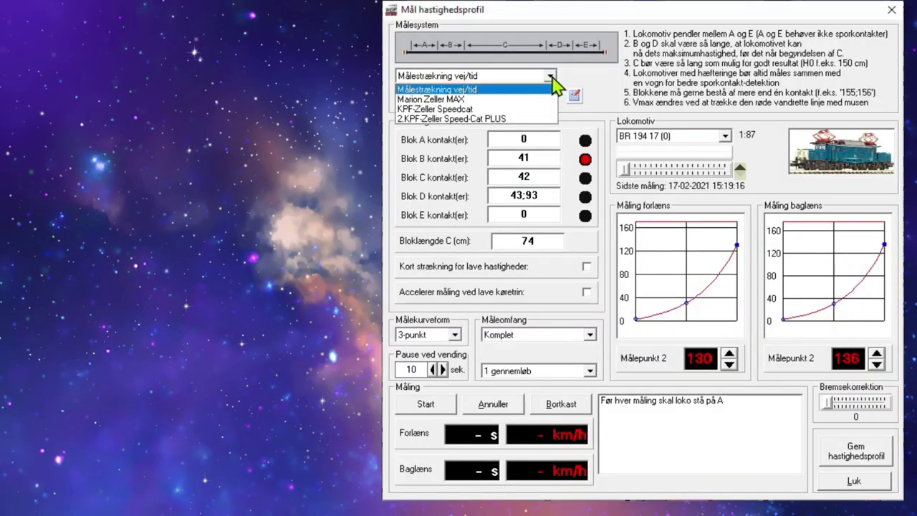
pyautogui.click(524, 119)
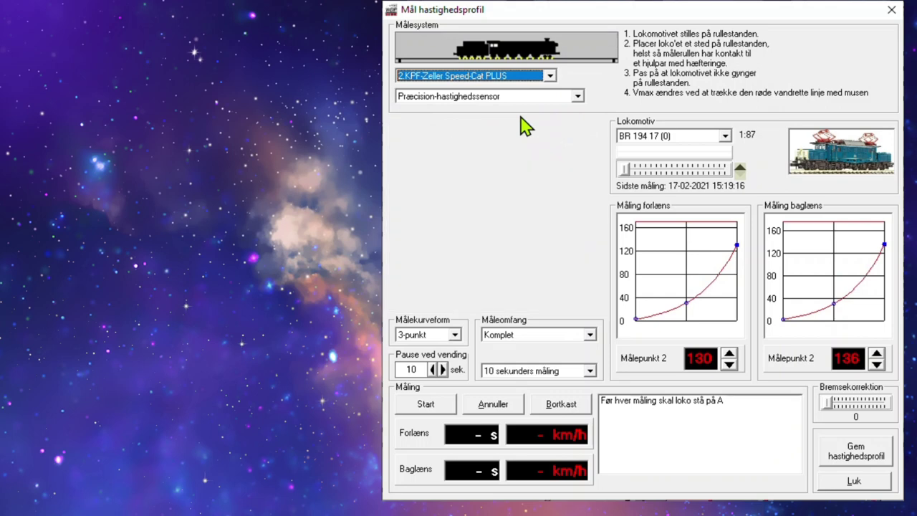
pyautogui.click(578, 96)
pyautogui.click(579, 98)
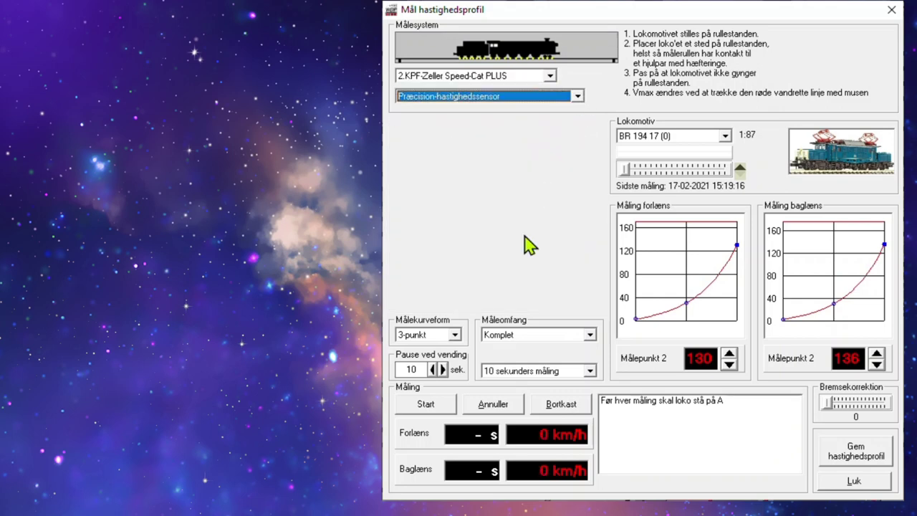
pyautogui.click(455, 337)
pyautogui.click(452, 358)
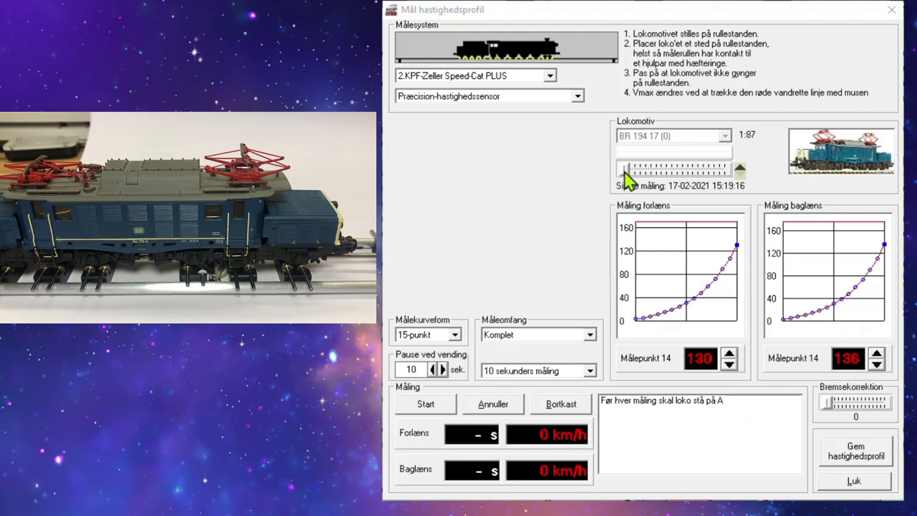
# - Run the locomotive up to full speed to check its measured top speed, and bring it back to a stop
pyautogui.moveTo(625, 176); pyautogui.dragTo(666, 179)
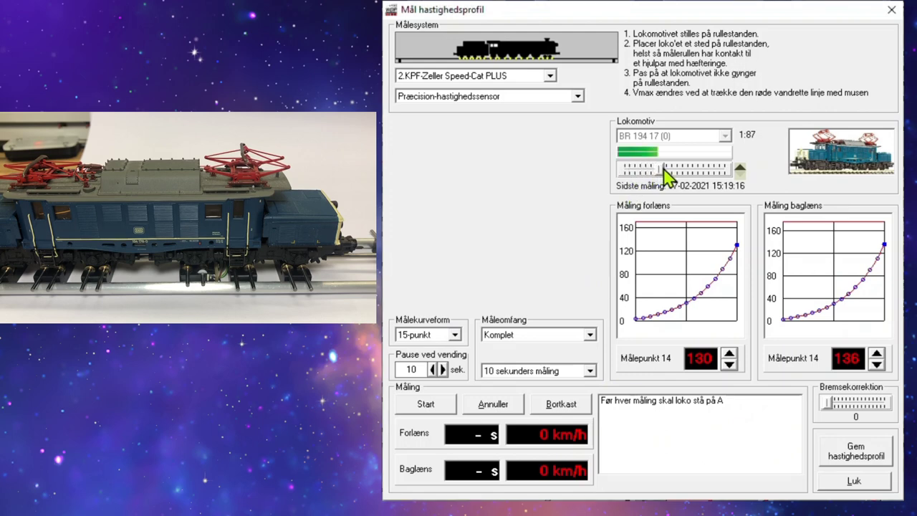
pyautogui.moveTo(674, 166); pyautogui.dragTo(741, 177)
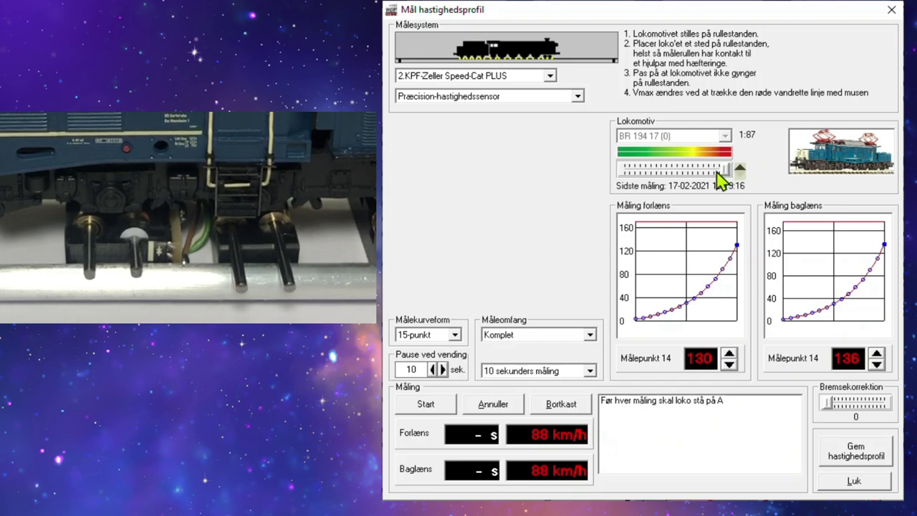
pyautogui.moveTo(724, 177); pyautogui.dragTo(623, 177)
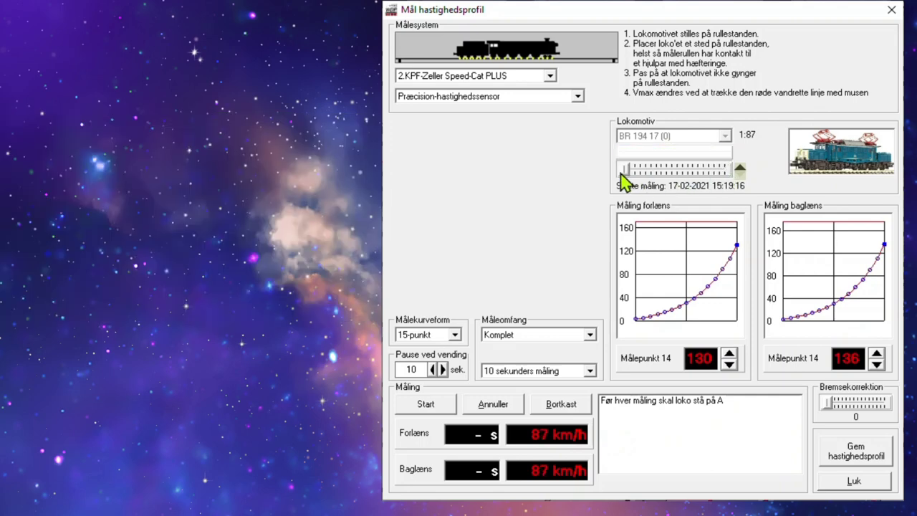
# - Set Vmax to 90 km/h in both the forward and the backward measurement graphs
pyautogui.moveTo(671, 223); pyautogui.dragTo(679, 274)
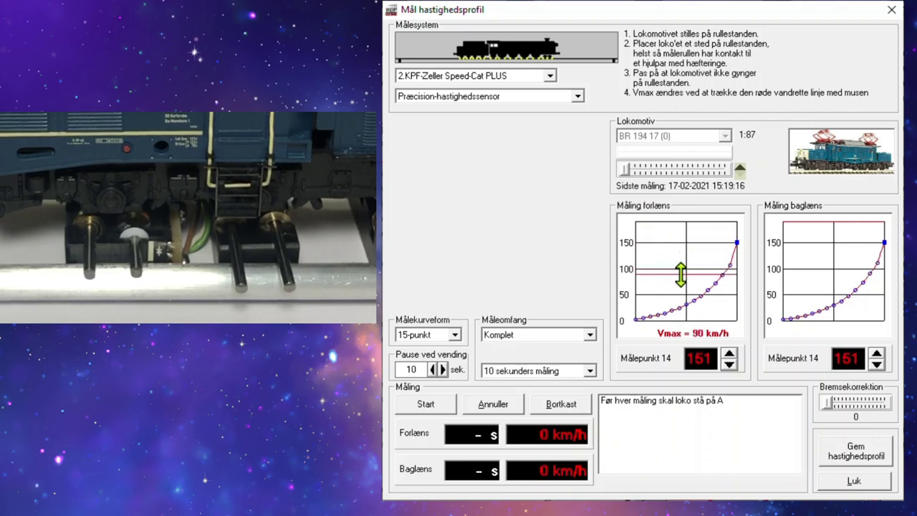
pyautogui.moveTo(810, 223); pyautogui.dragTo(827, 274)
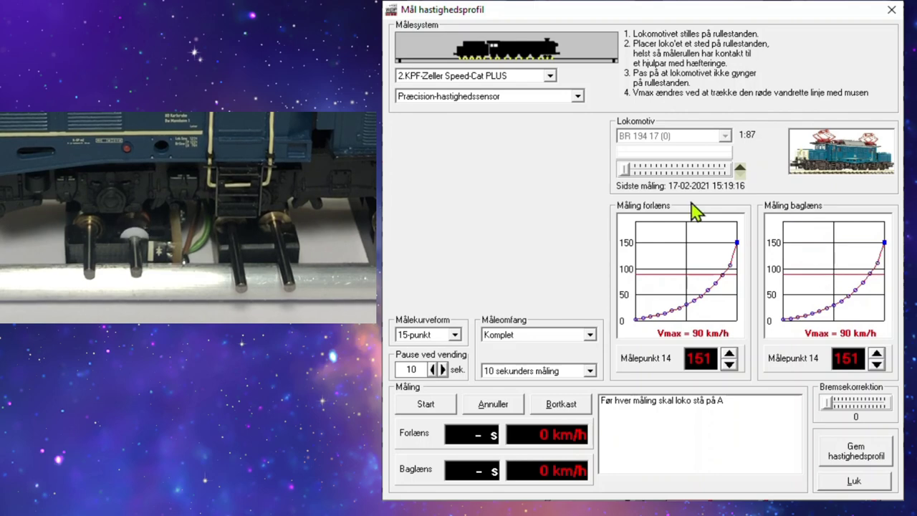
# - Run the speed measurement after switching the locomotive's travel direction, and save the speed profile before closing the measurement
pyautogui.click(740, 168)
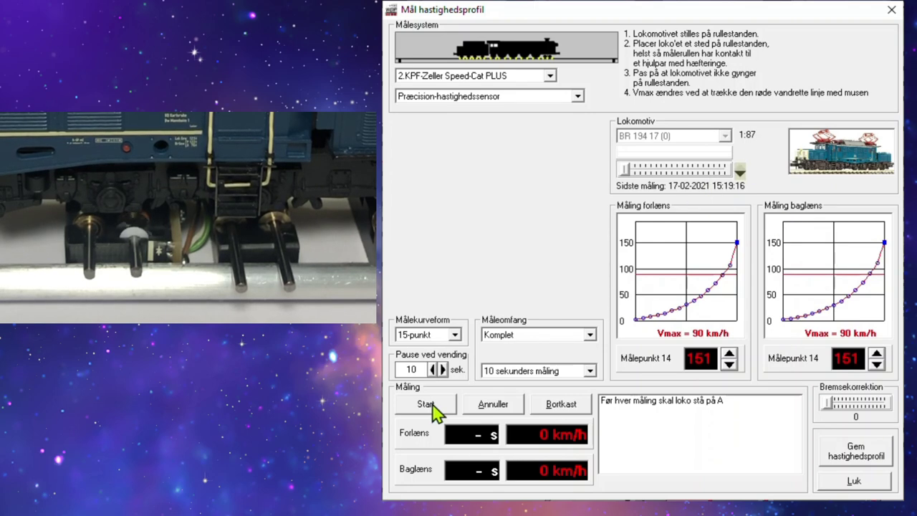
pyautogui.click(427, 404)
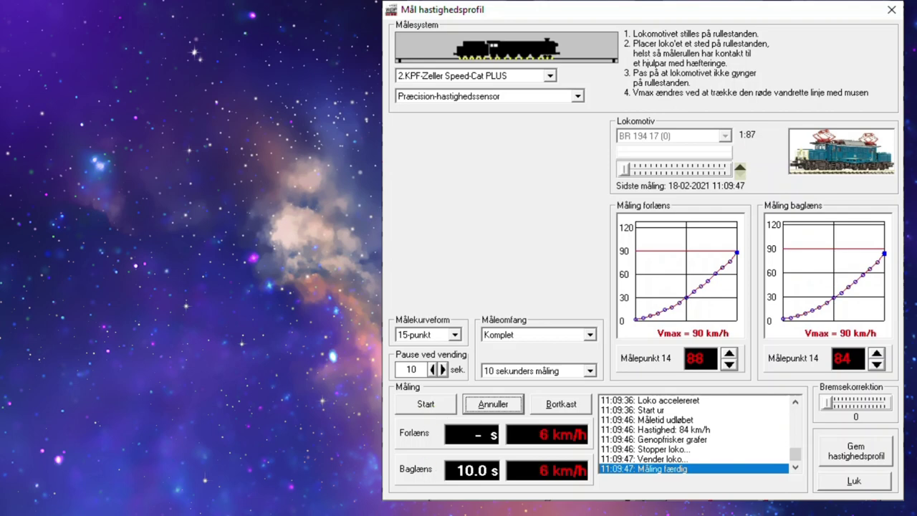
pyautogui.click(855, 454)
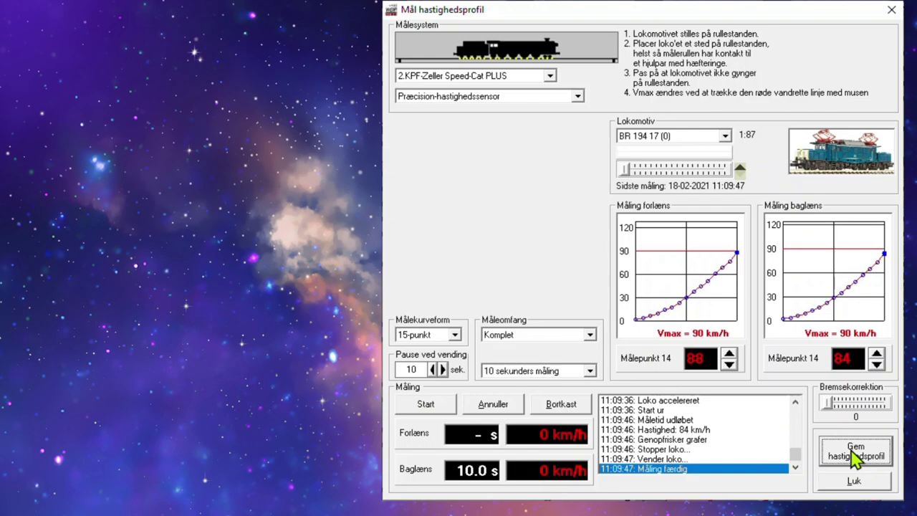
pyautogui.click(859, 480)
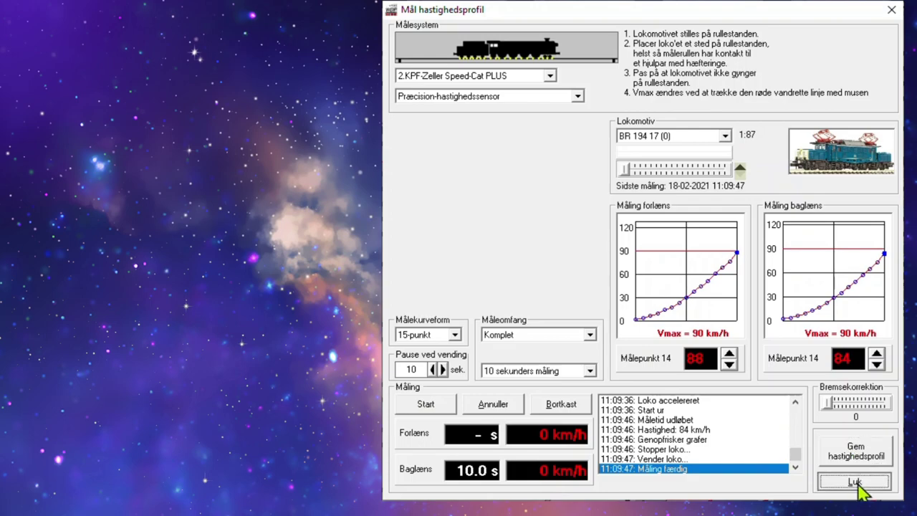